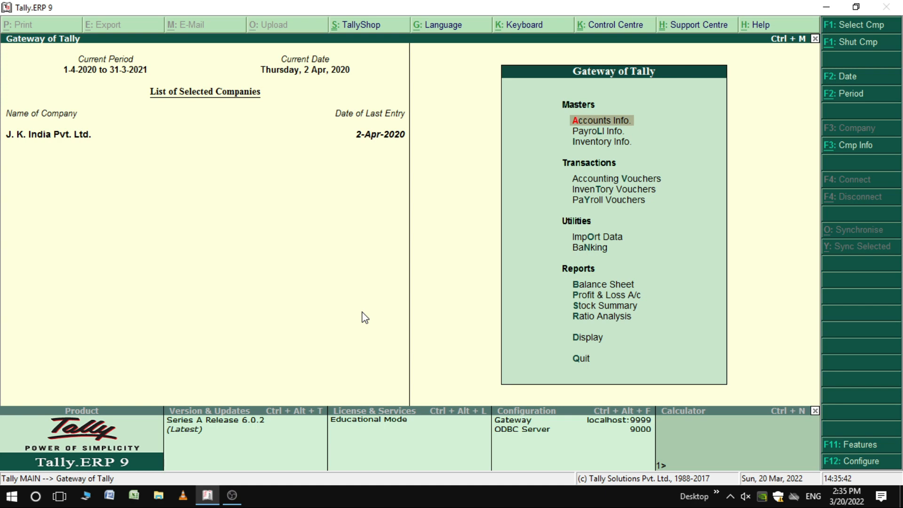
Open the Cash/Bank Books summary from the company's account book reports
key("Down")
key("Down")
key("Down")
key("Down")
key("Down")
key("Down")
key("Down")
key("Down")
key("Down")
key("Down")
key("Down")
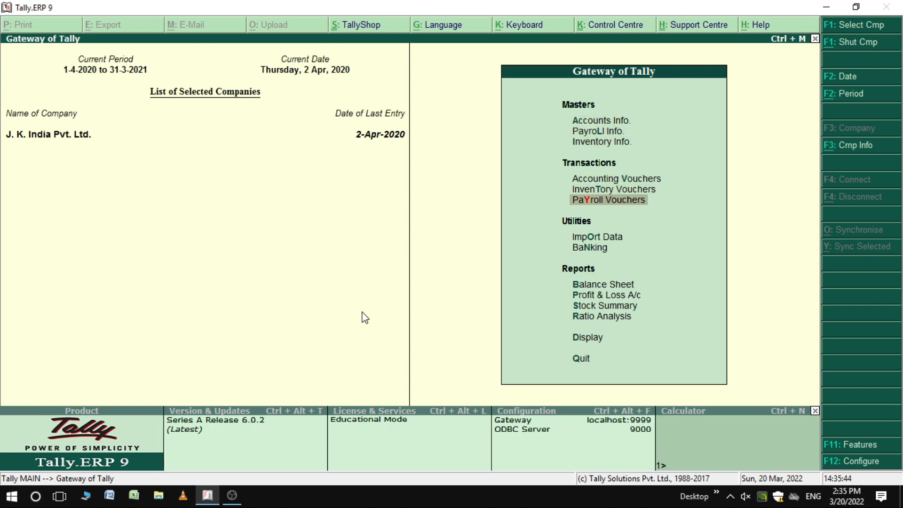
key("Down")
key("Return")
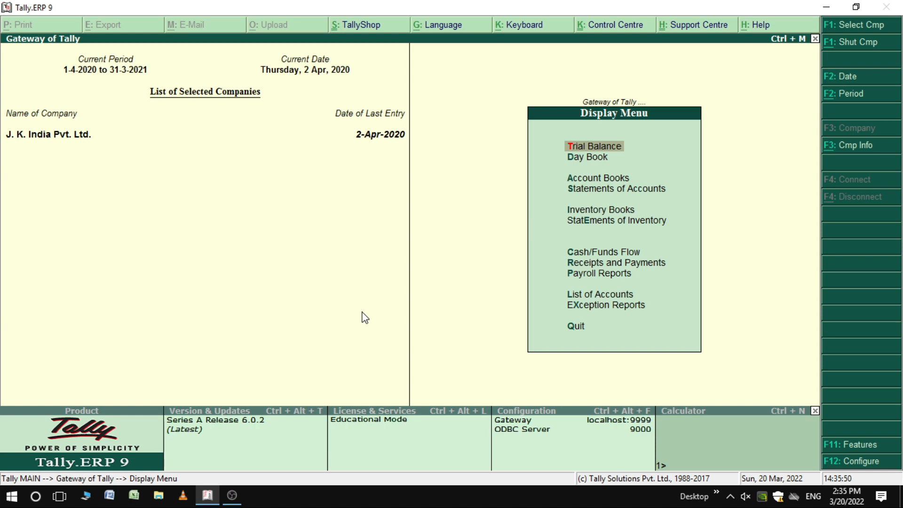
key("Down")
key("Down")
key("Return")
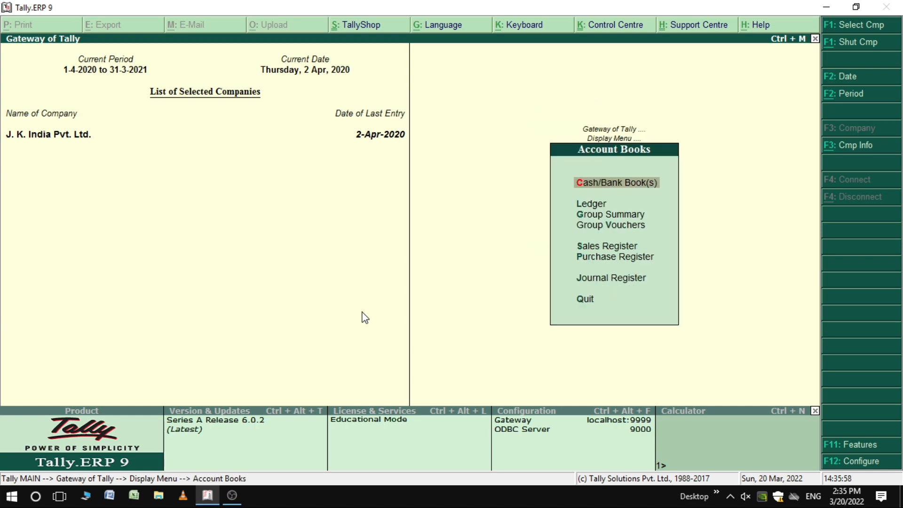
left_click(629, 189)
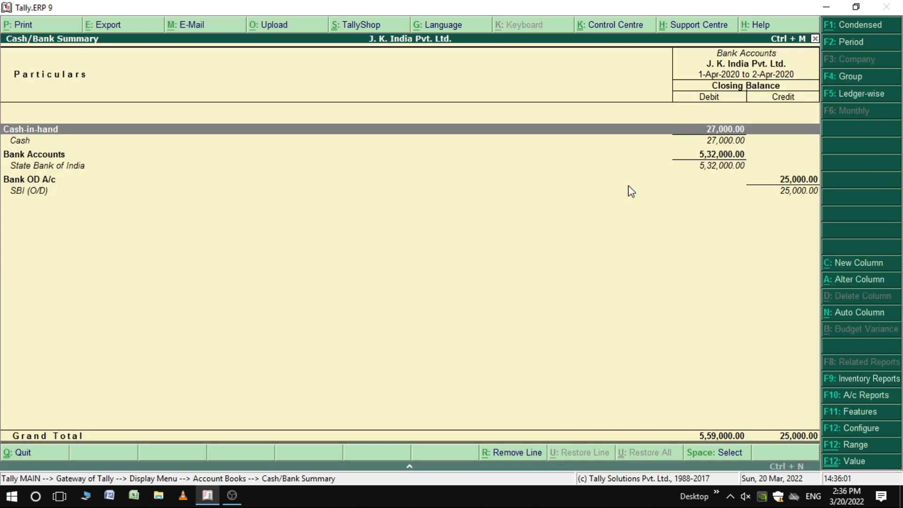
View State Bank of India's April vouchers from the Cash/Bank summary, and return to the account books list
left_click(92, 167)
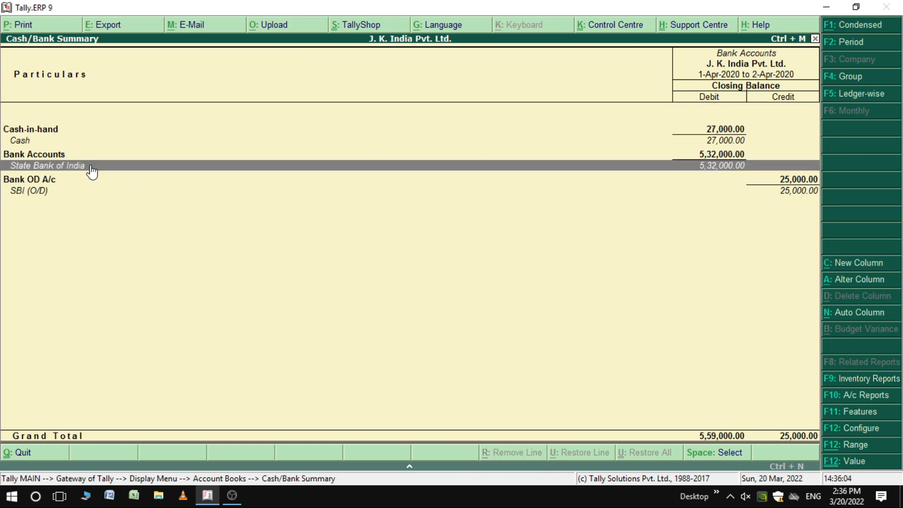
left_click(91, 167)
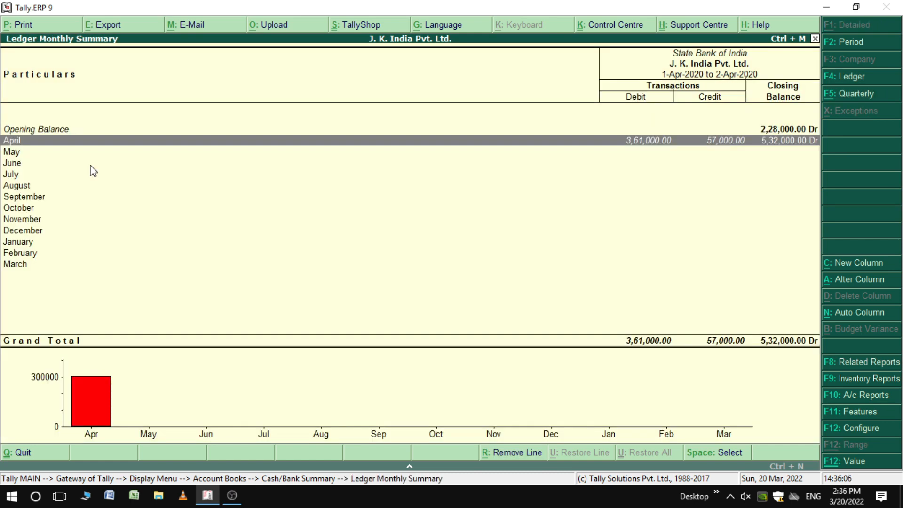
key("Return")
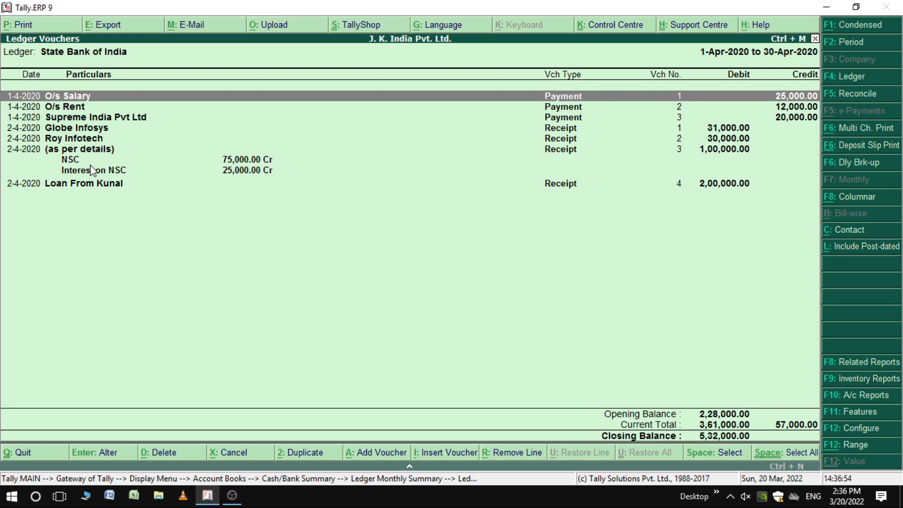
key("Escape")
key("Escape")
key("Escape")
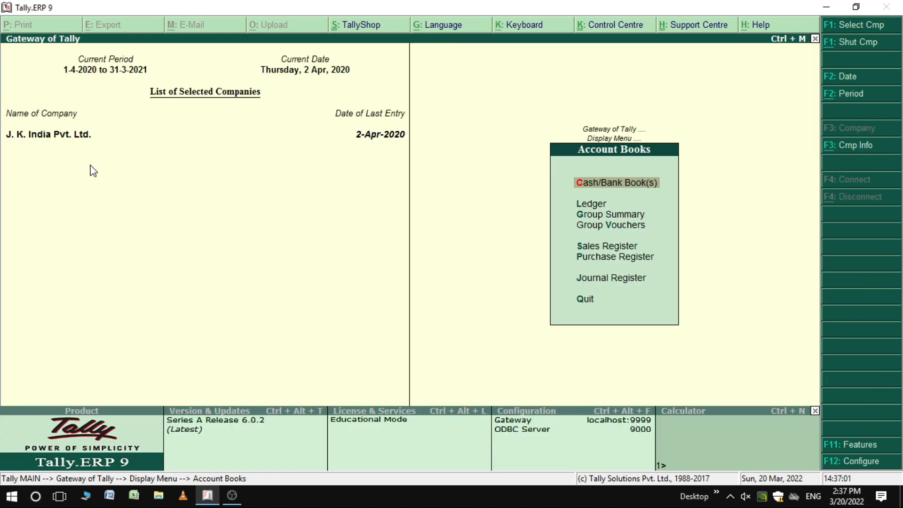
View the State Bank of India ledger vouchers through the Ledger report, and return to the Gateway of Tally
left_click(593, 204)
type("St")
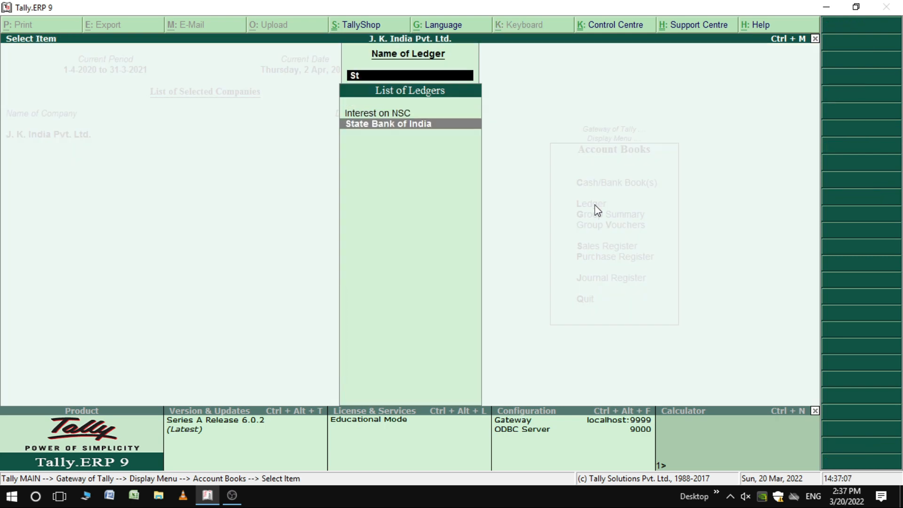
key("Return")
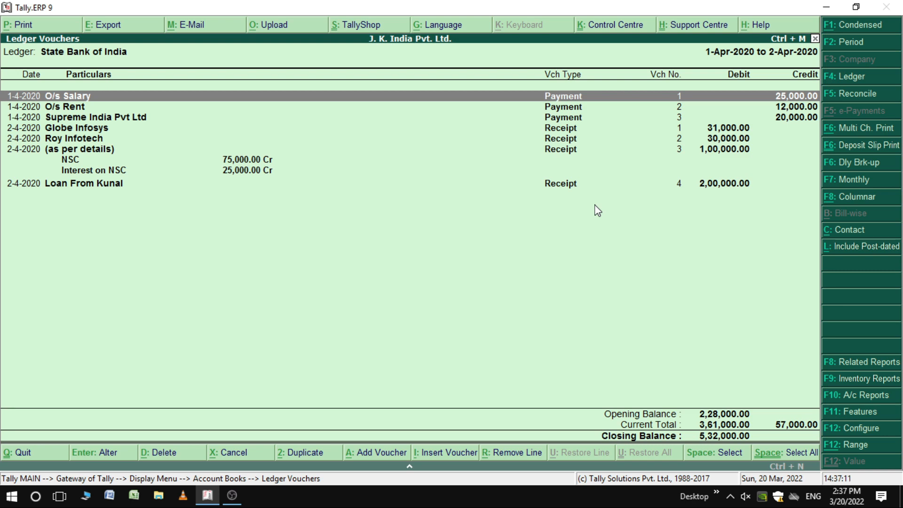
key("Escape")
key("Escape")
key("Escape")
key("Escape")
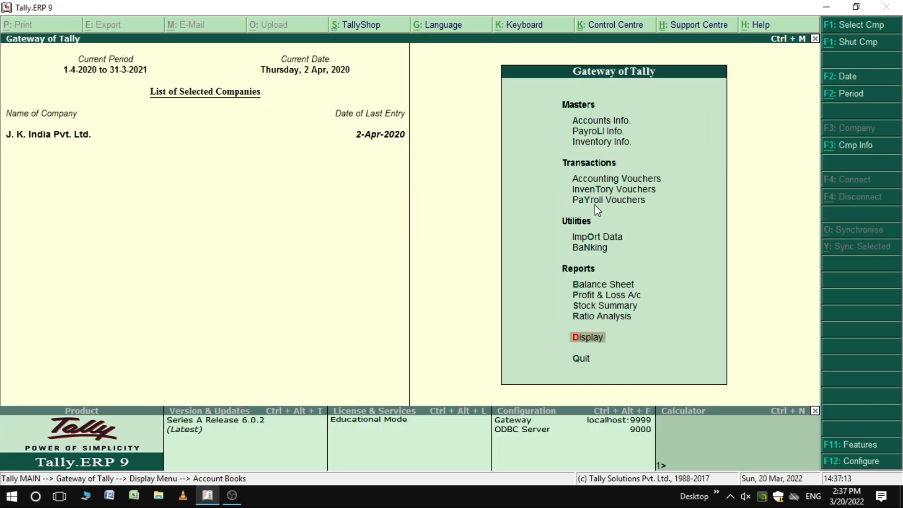
Open the Balance Sheet in detailed view and go to its Assets side
key("Up")
key("Up")
key("Up")
key("Up")
key("Up")
key("Up")
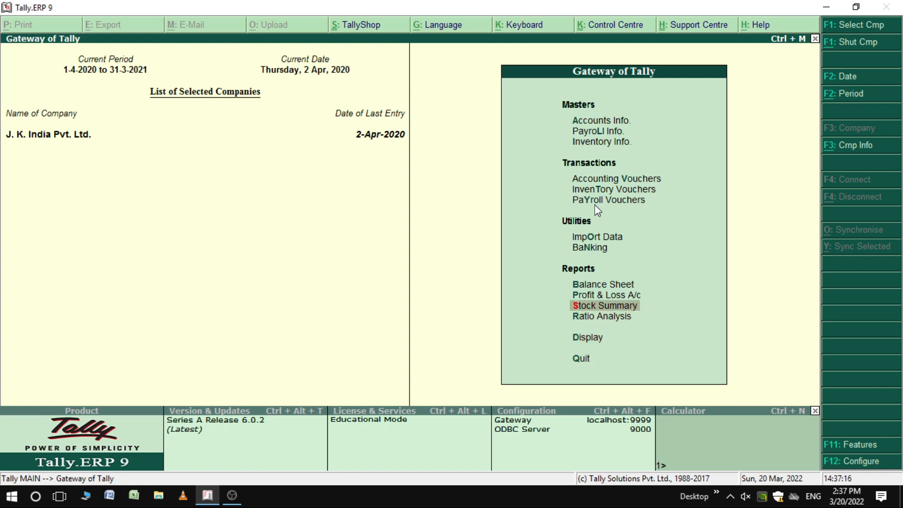
key("Return")
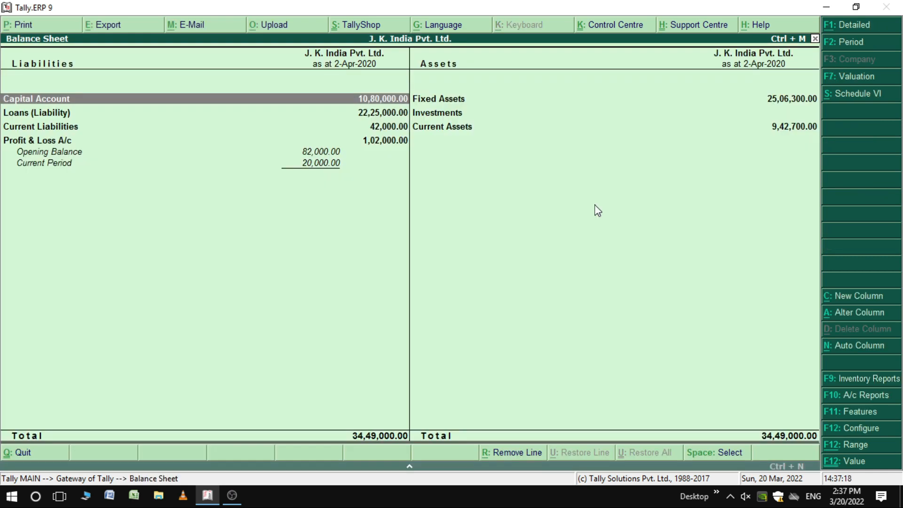
key("alt+F1")
key("Right")
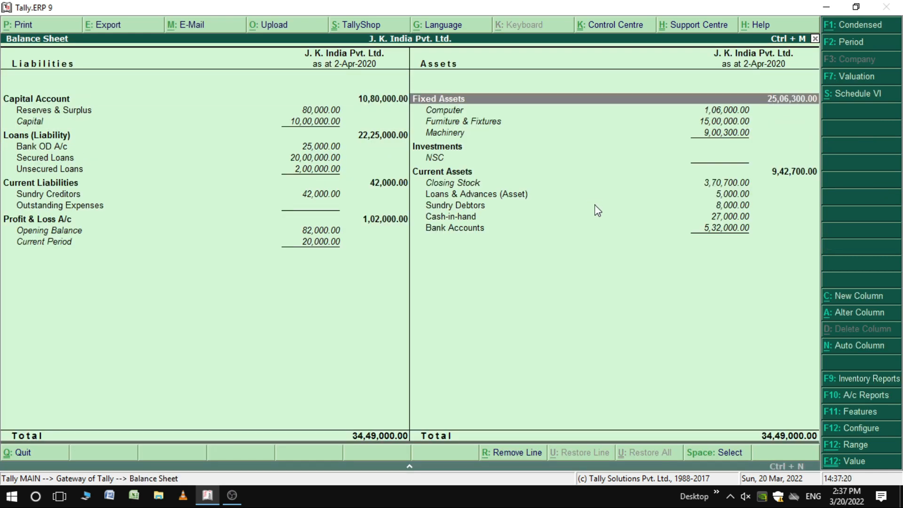
Drill down from Bank Accounts under Current Assets to State Bank of India's April ledger vouchers
key("Down")
key("Down")
key("Down")
key("Down")
key("Down")
key("Down")
key("Down")
key("Down")
key("Down")
key("Down")
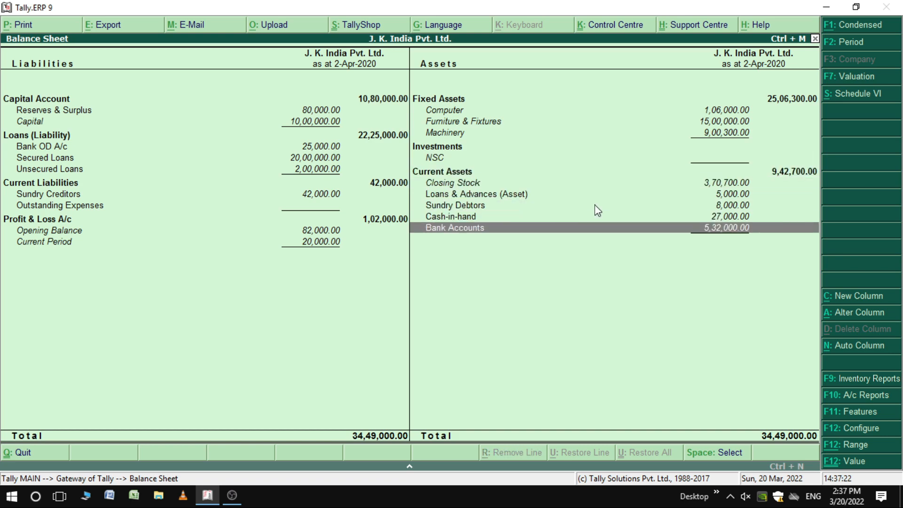
key("Return")
key("Return")
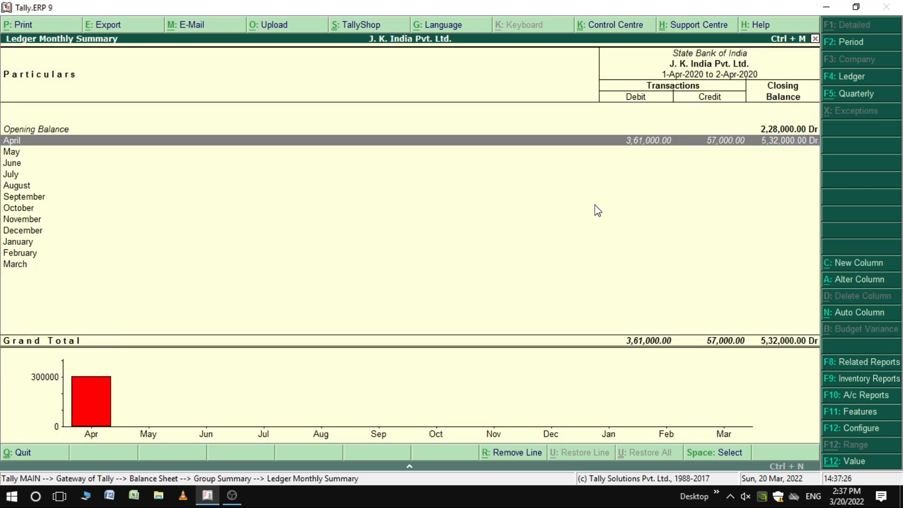
key("Return")
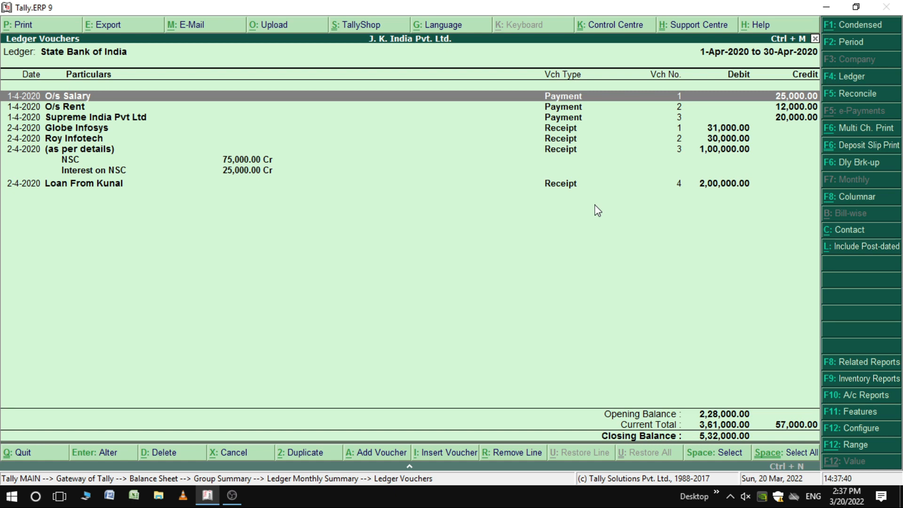
Start reconciling State Bank of India, with bank date 2-4-2020 for the O/s Salary, O/s Rent and Supreme India Pvt Ltd payments
key("F5")
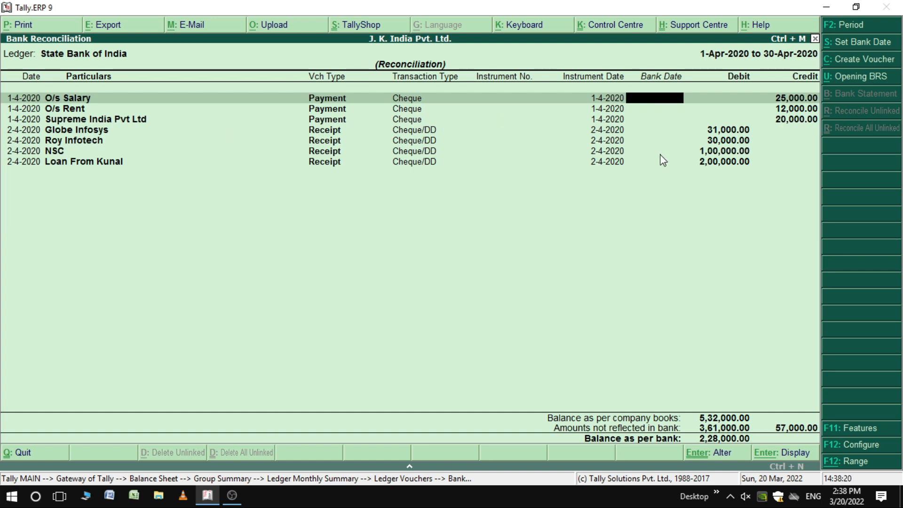
type("02.4")
key("Return")
type("2.4")
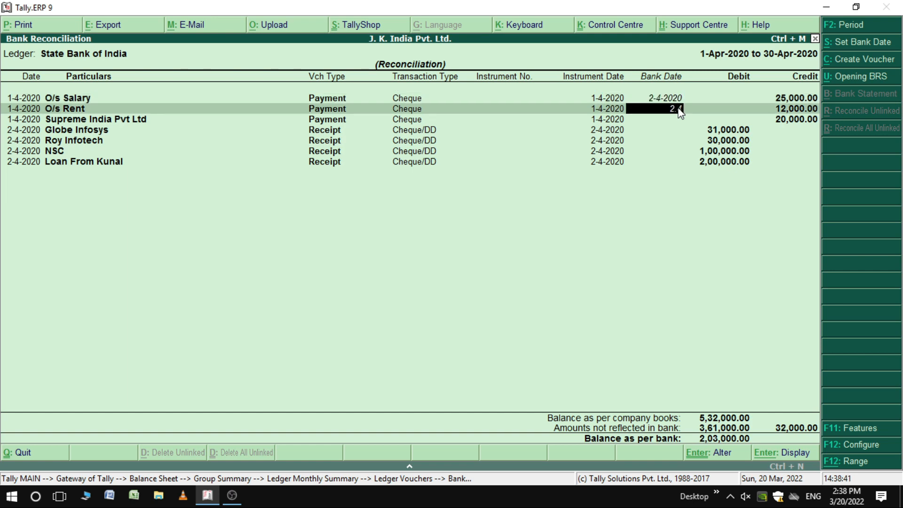
key("Return")
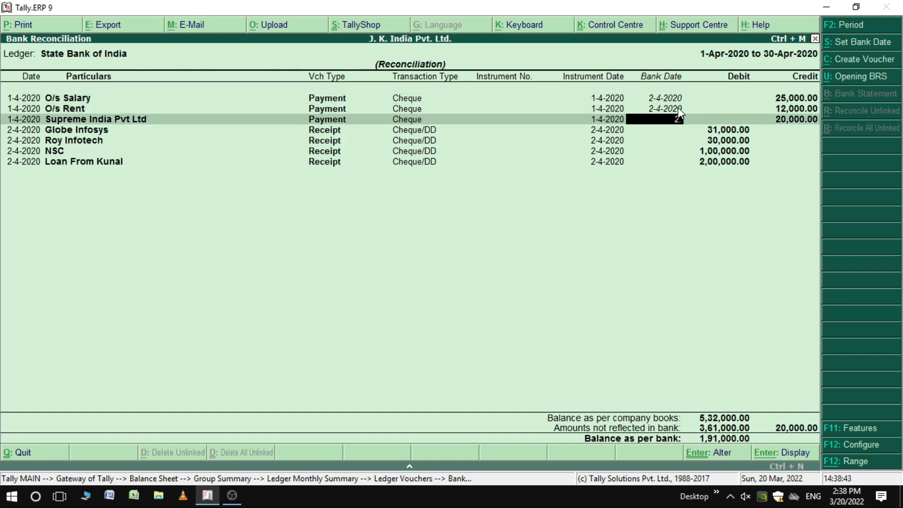
key("Return")
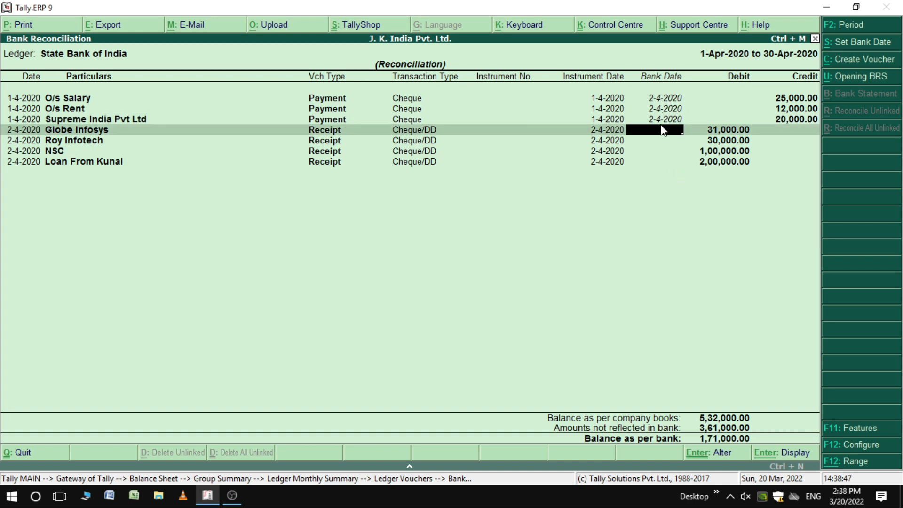
Leave the four receipts' bank dates blank, accept the reconciliation, and reopen the State Bank of India reconciliation screen
key("Return")
key("Return")
key("Return")
key("Return")
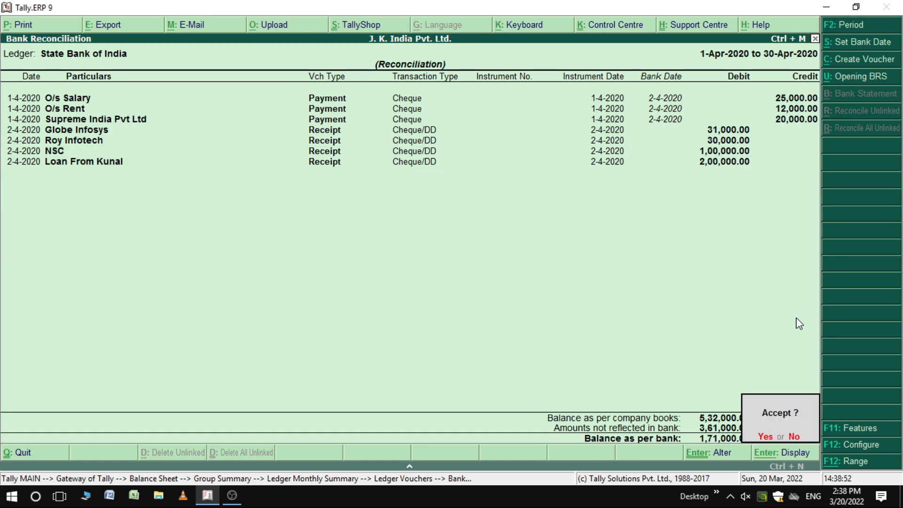
key("Return")
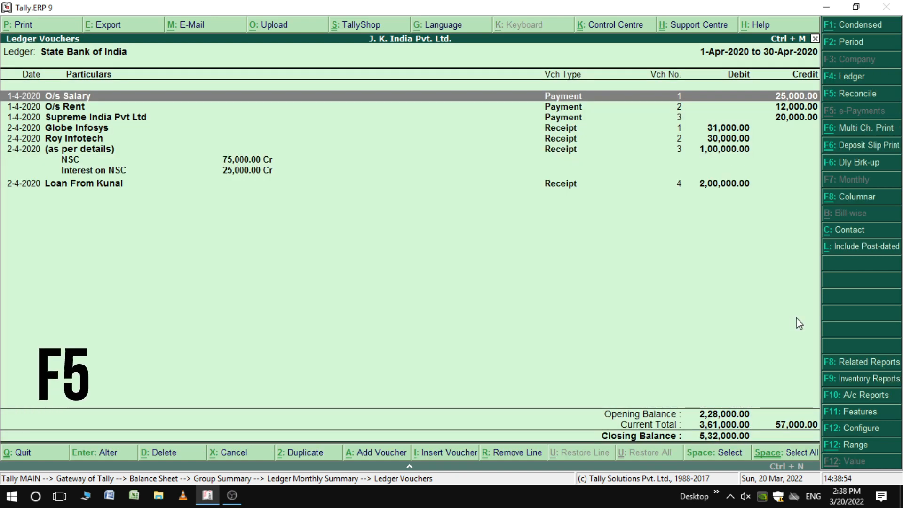
key("F5")
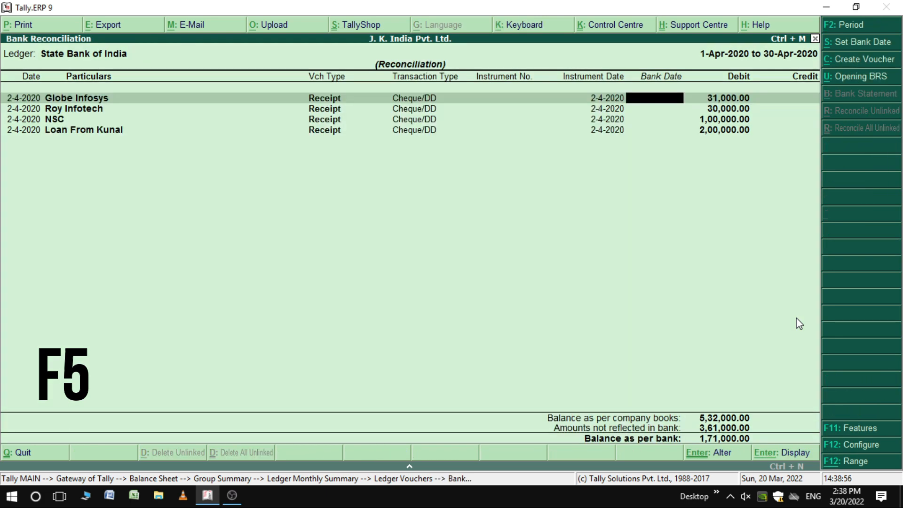